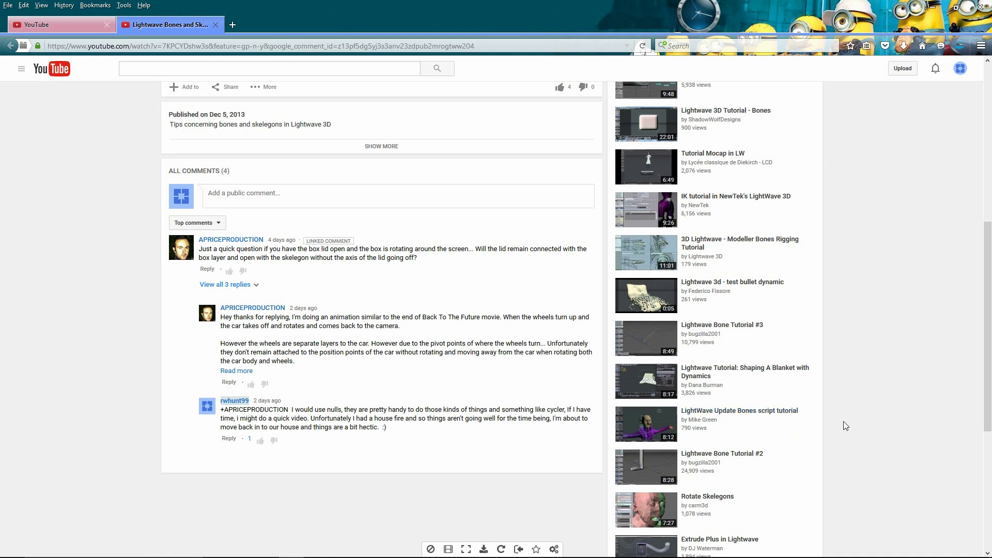
# Step: Switch from the web browser to LightWave Layout with the Animating Wheels scene
pyautogui.moveTo(485, 557)
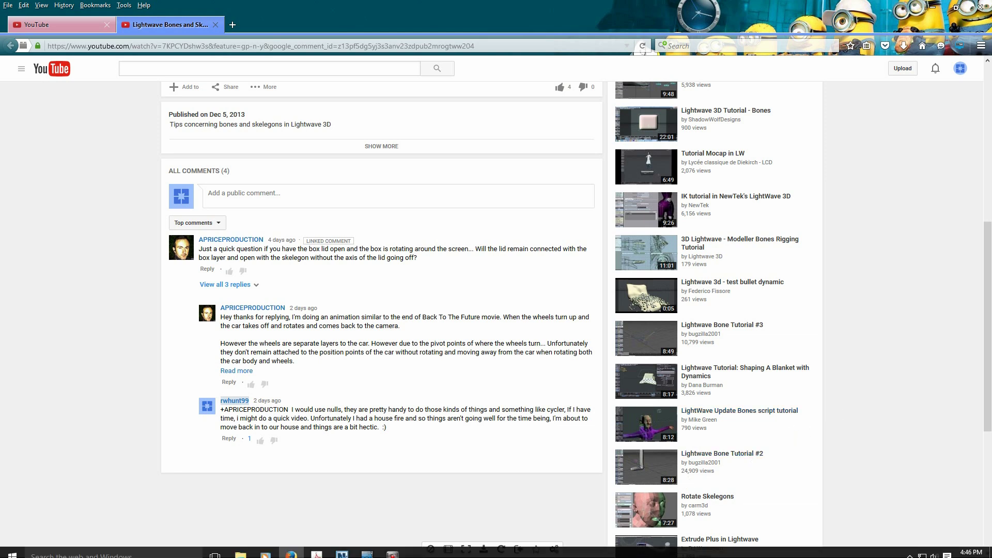
pyautogui.click(291, 548)
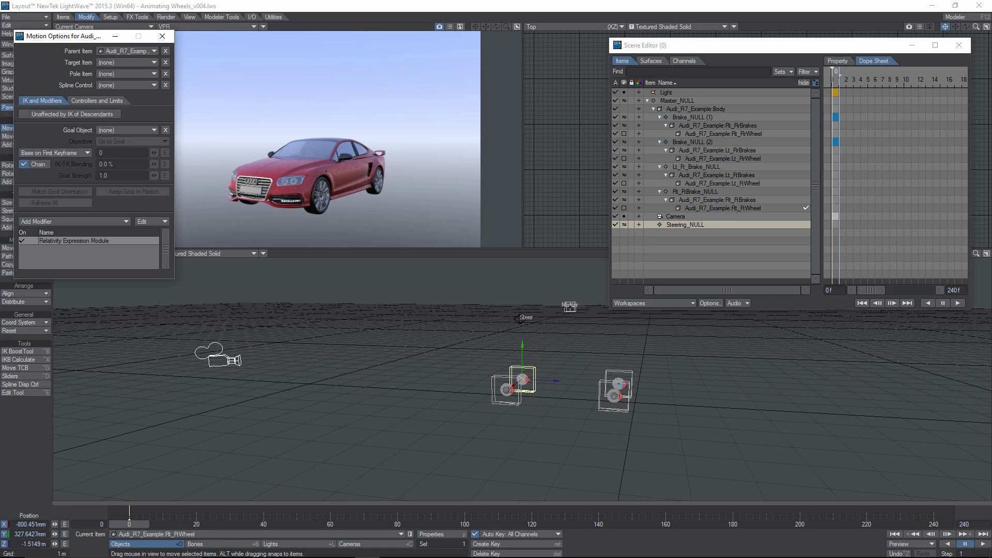
# Step: Test-rotate Steering_NULL in heading and bank, and undo the rotation
pyautogui.click(519, 320)
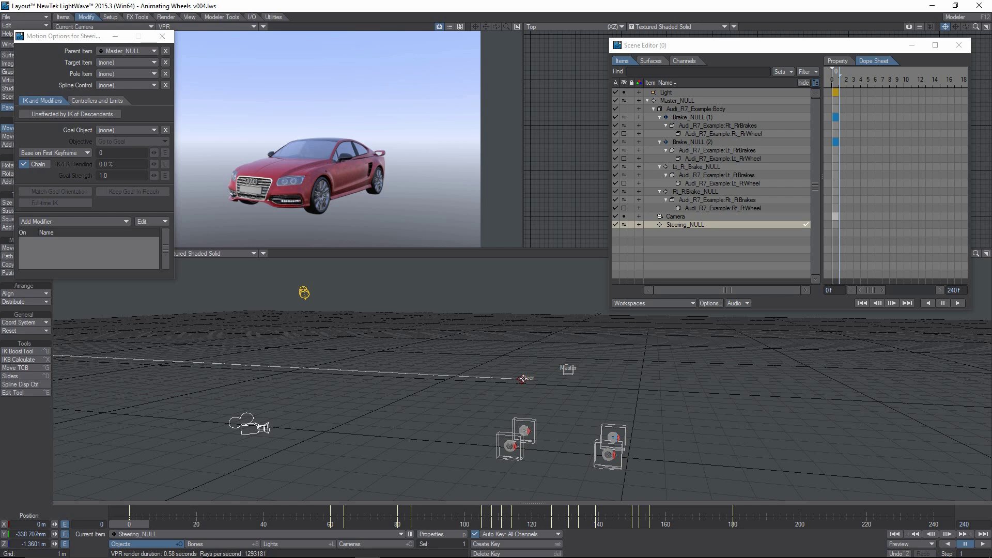
pyautogui.press('y')
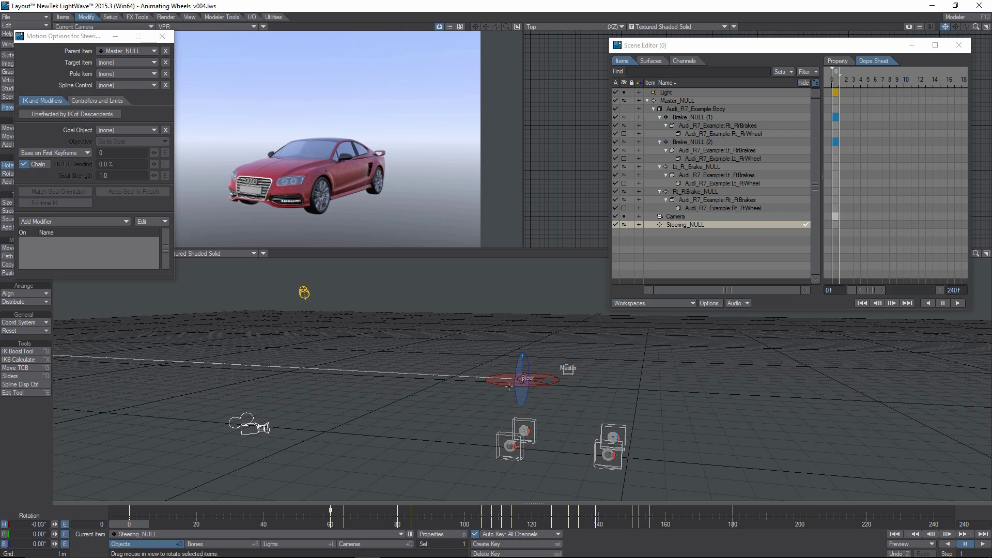
pyautogui.moveTo(509, 387)
pyautogui.mouseDown()
pyautogui.moveTo(452, 386)
pyautogui.moveTo(509, 385)
pyautogui.mouseUp()
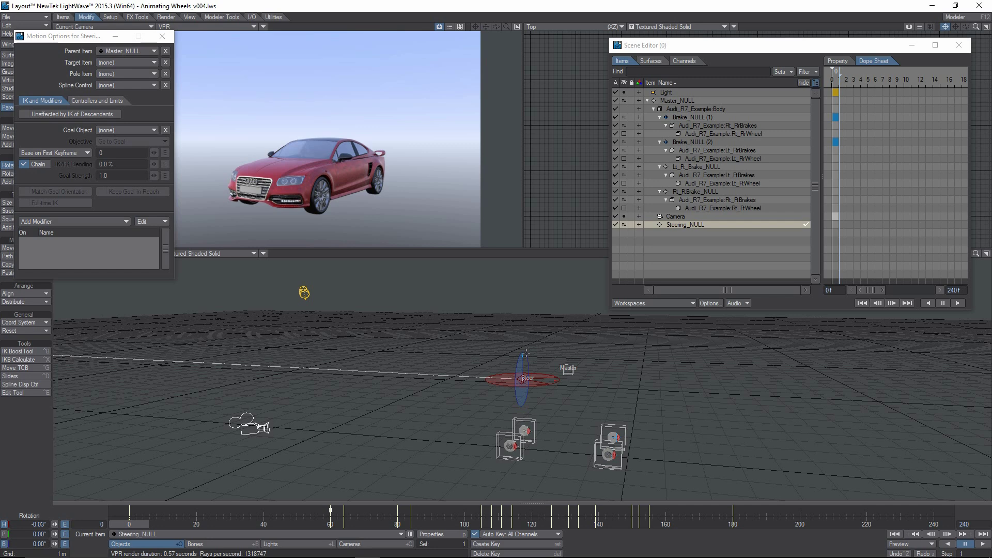
pyautogui.moveTo(526, 353)
pyautogui.mouseDown()
pyautogui.moveTo(619, 356)
pyautogui.moveTo(526, 355)
pyautogui.mouseUp()
pyautogui.hotkey('ctrl', 'z')
# Step: Move the Scene Editor away from the perspective view controls and look through the display modes for the right front wheel
pyautogui.moveTo(785, 46); pyautogui.dragTo(690, 23)
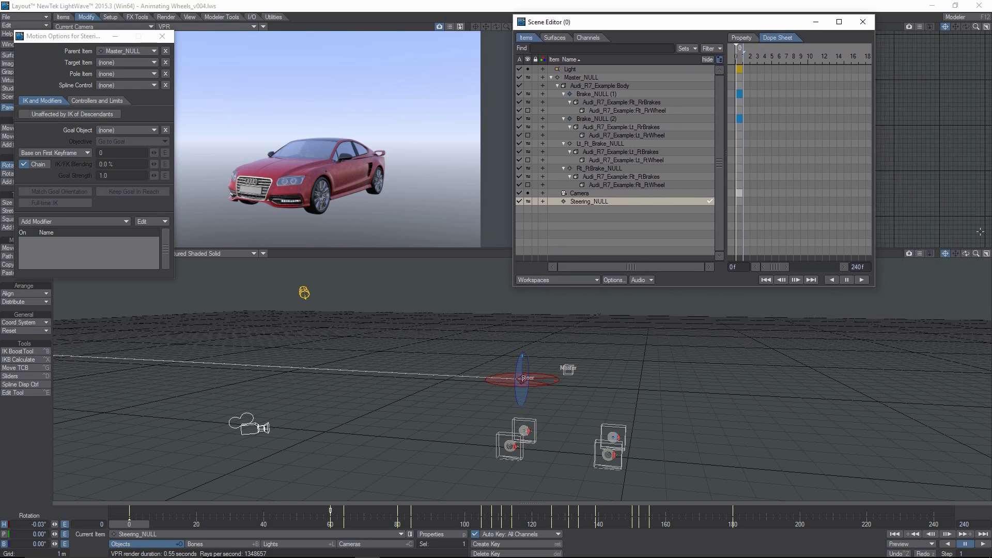
pyautogui.moveTo(976, 254); pyautogui.dragTo(991, 254)
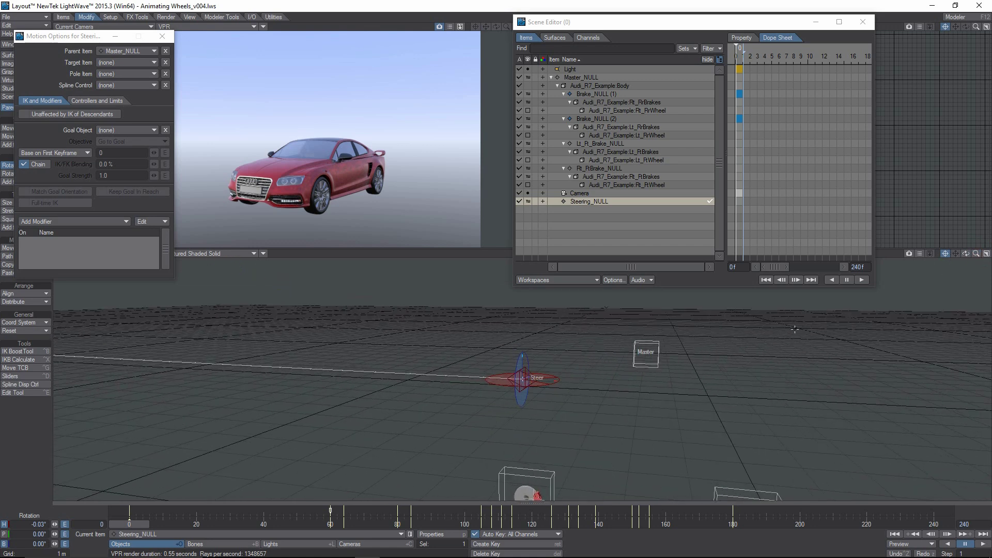
pyautogui.click(947, 254)
pyautogui.moveTo(954, 255); pyautogui.dragTo(959, 230)
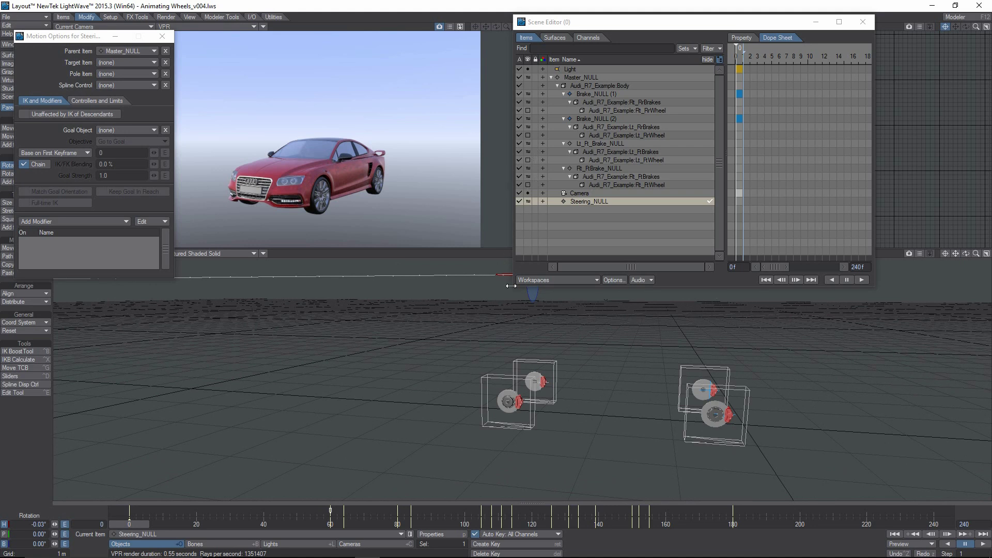
pyautogui.click(528, 184)
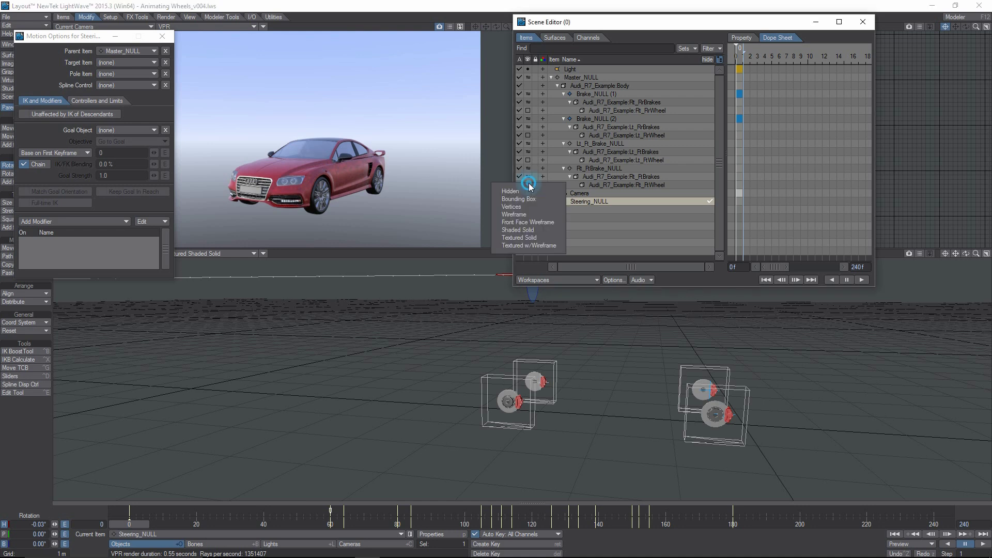
pyautogui.click(529, 183)
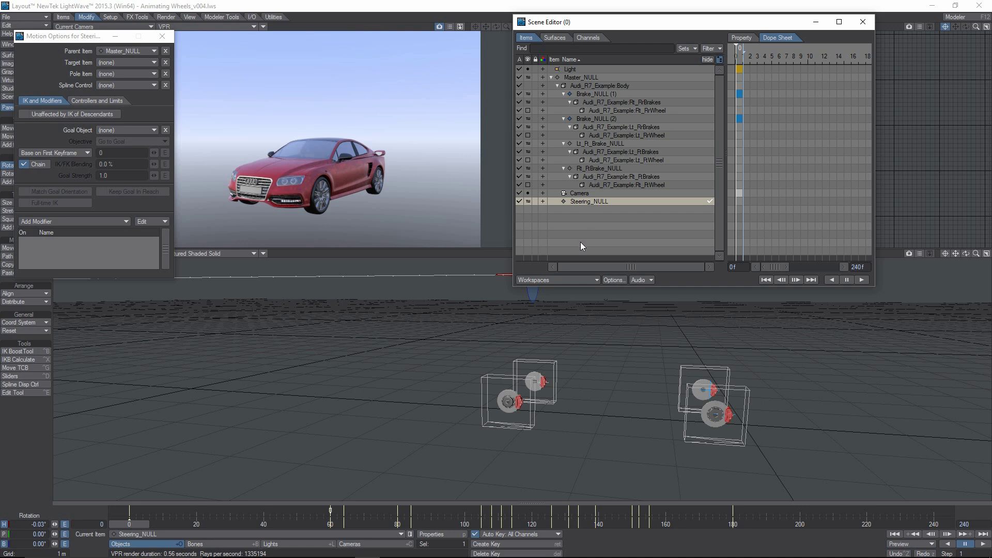
# Step: Select Rt_FtBrake_NULL, Lt_Ft_Brake_NULL and Steering_NULL in turn to locate them in the car rig
pyautogui.click(590, 168)
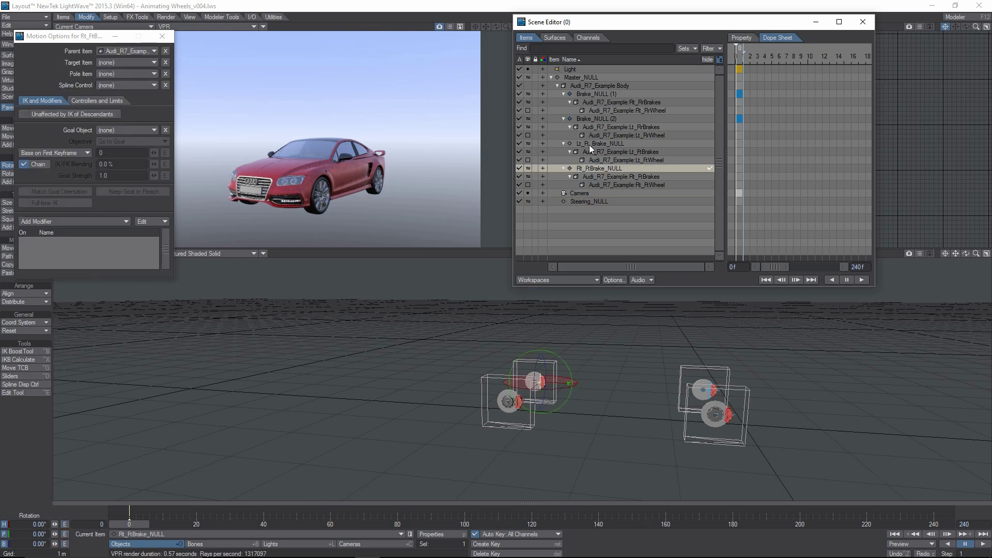
pyautogui.click(590, 144)
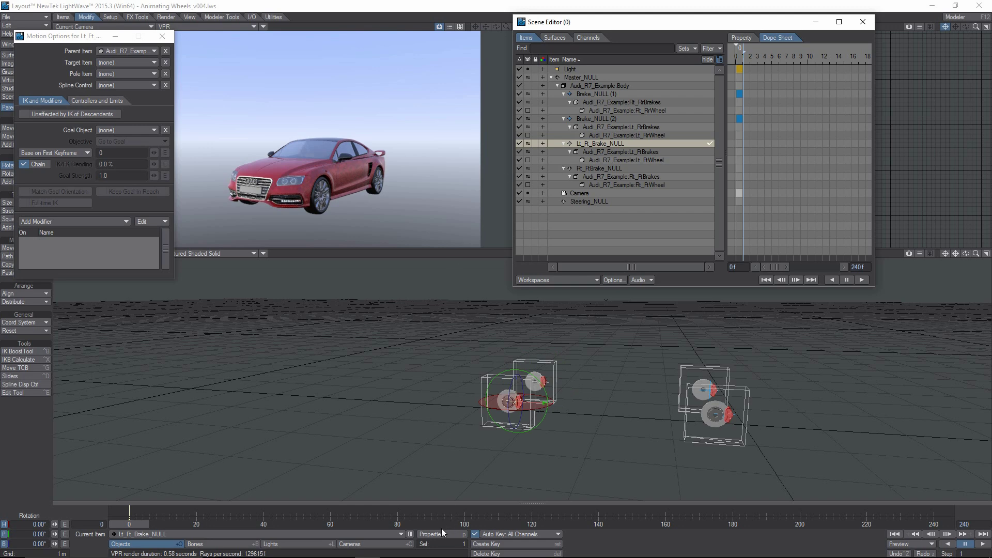
pyautogui.keyDown('alt'); pyautogui.moveTo(594, 351); pyautogui.dragTo(876, 421); pyautogui.keyUp('alt')
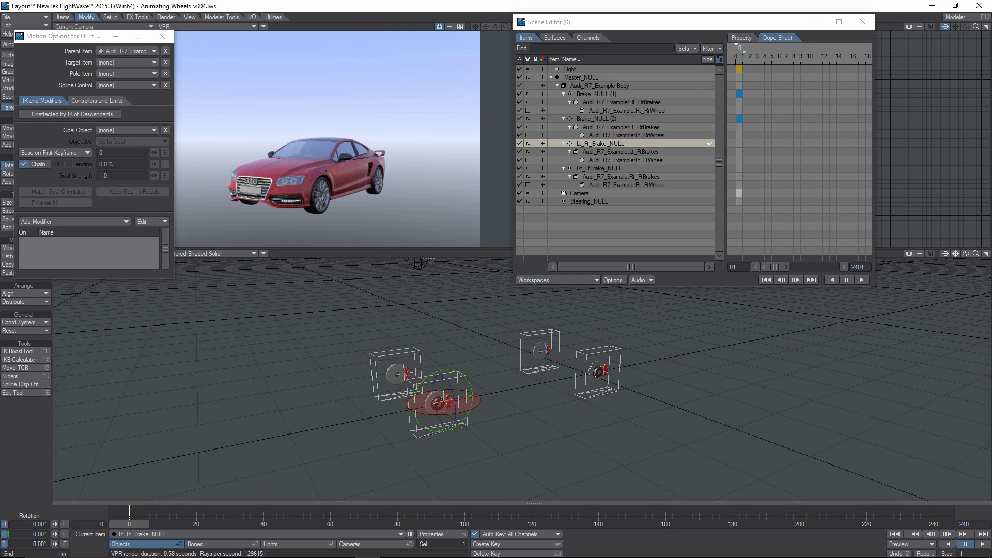
pyautogui.moveTo(421, 281); pyautogui.dragTo(421, 282)
pyautogui.moveTo(956, 256); pyautogui.dragTo(956, 297)
pyautogui.click(416, 327)
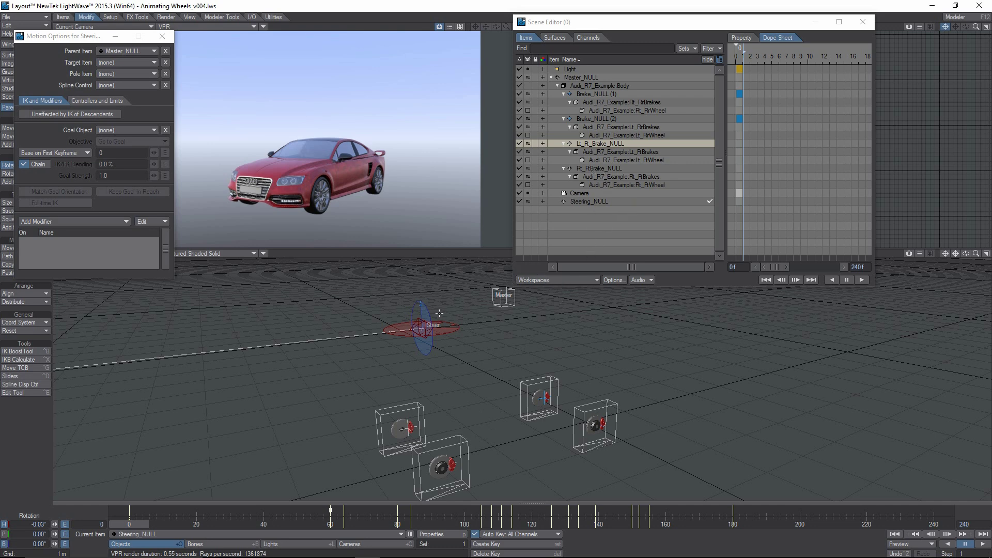
# Step: Inspect the left front wheel's Relativity pitch expression and the available professors, leaving the expression as it is
pyautogui.click(465, 443)
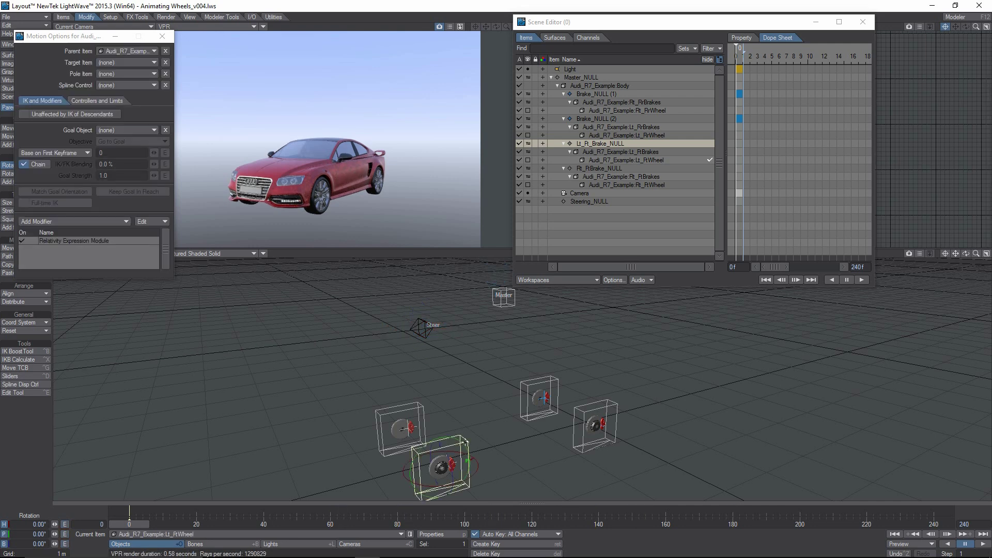
pyautogui.doubleClick(63, 242)
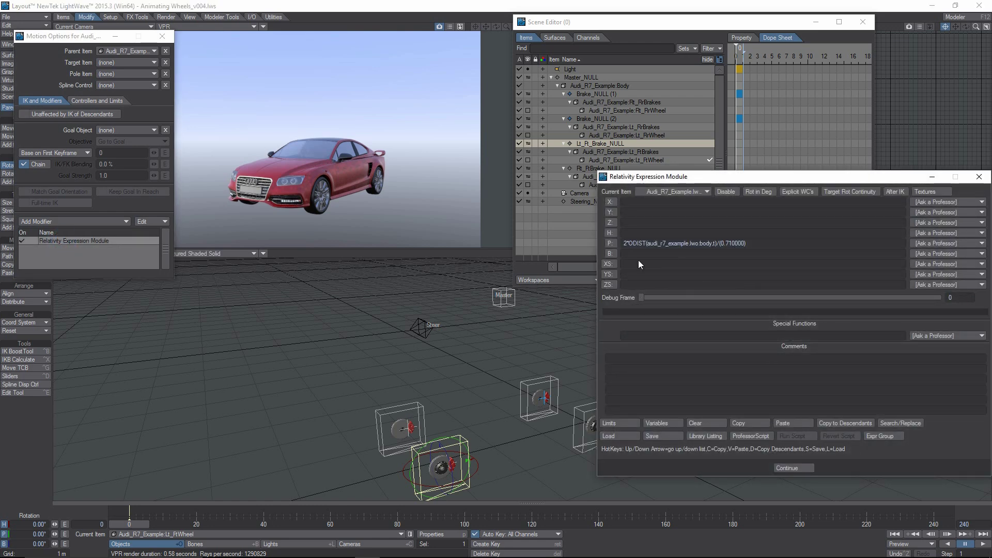
pyautogui.click(952, 247)
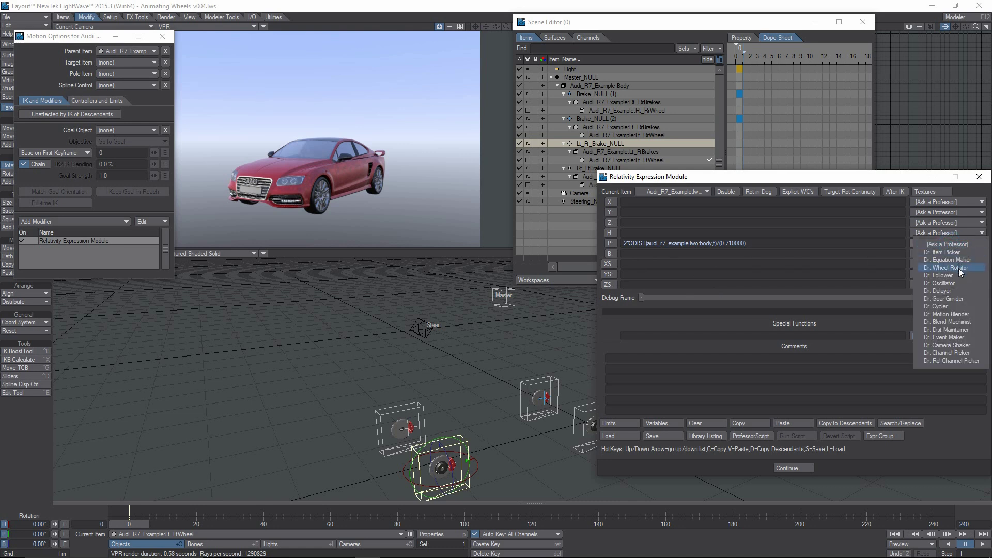
pyautogui.click(880, 212)
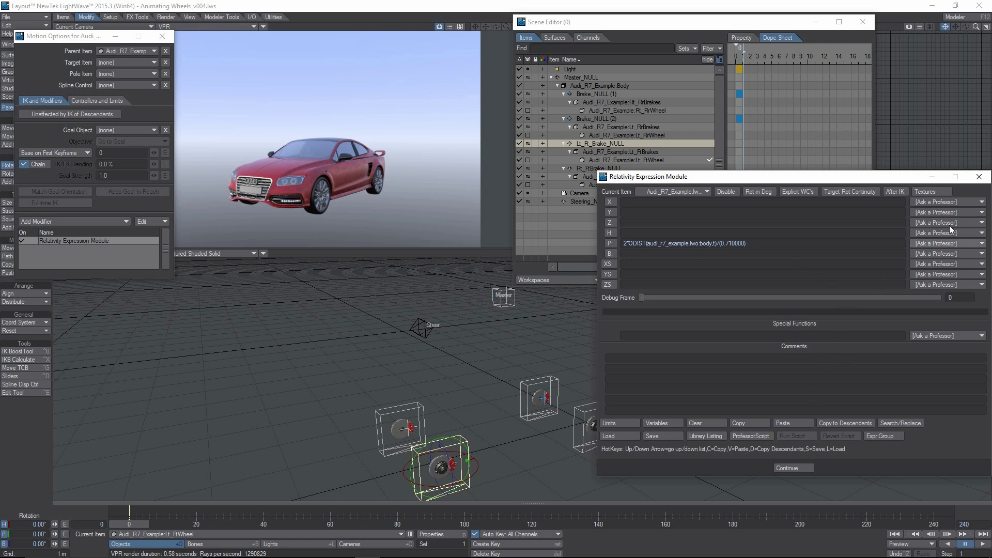
pyautogui.click(786, 468)
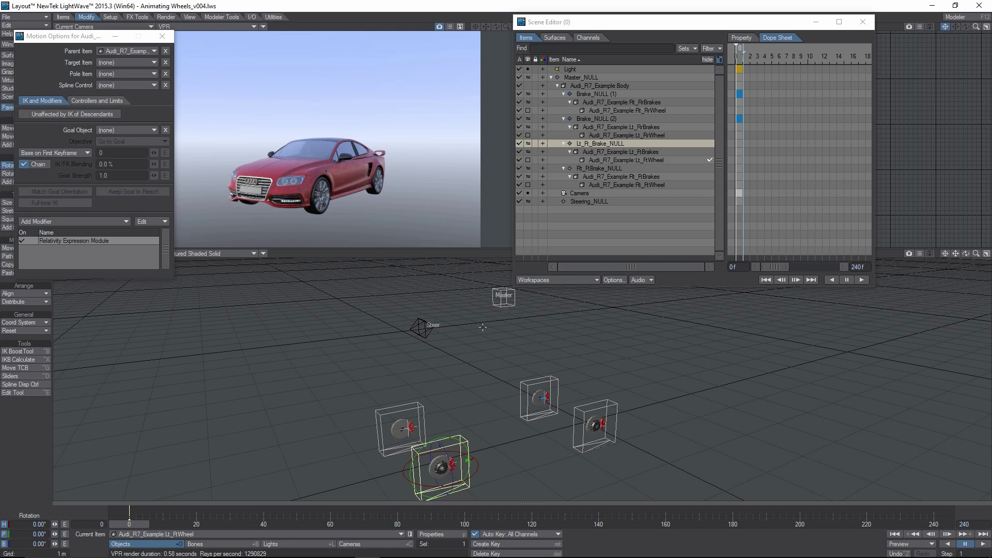
# Step: Select Master_NULL and scrub the timeline to frame 8 to check how the car rig follows it
pyautogui.click(504, 298)
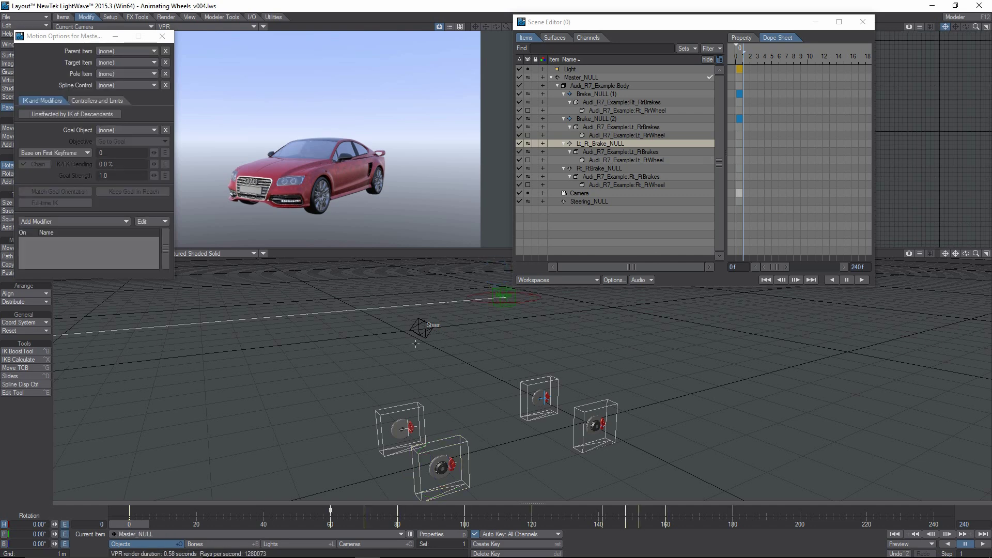
pyautogui.moveTo(135, 525); pyautogui.dragTo(162, 525)
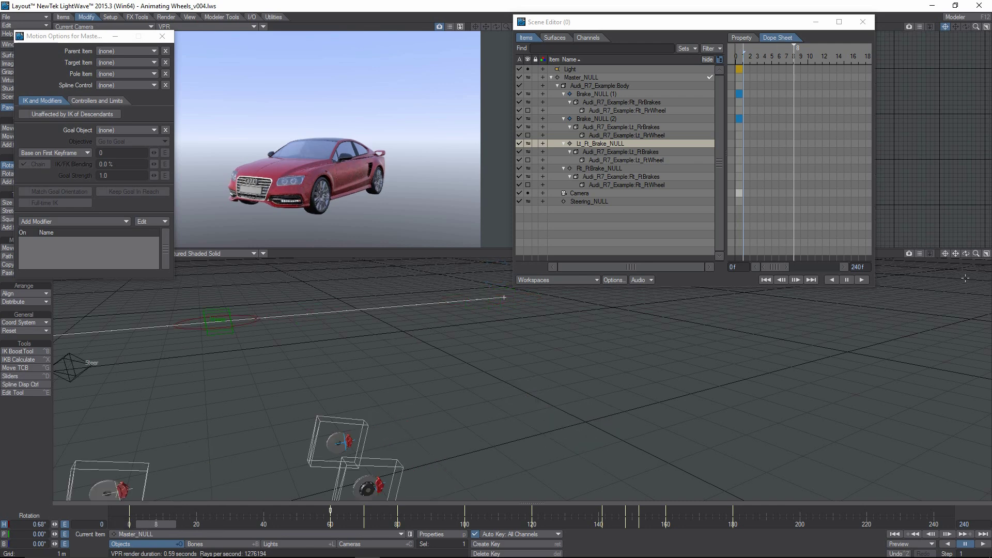
pyautogui.moveTo(957, 256); pyautogui.dragTo(951, 184)
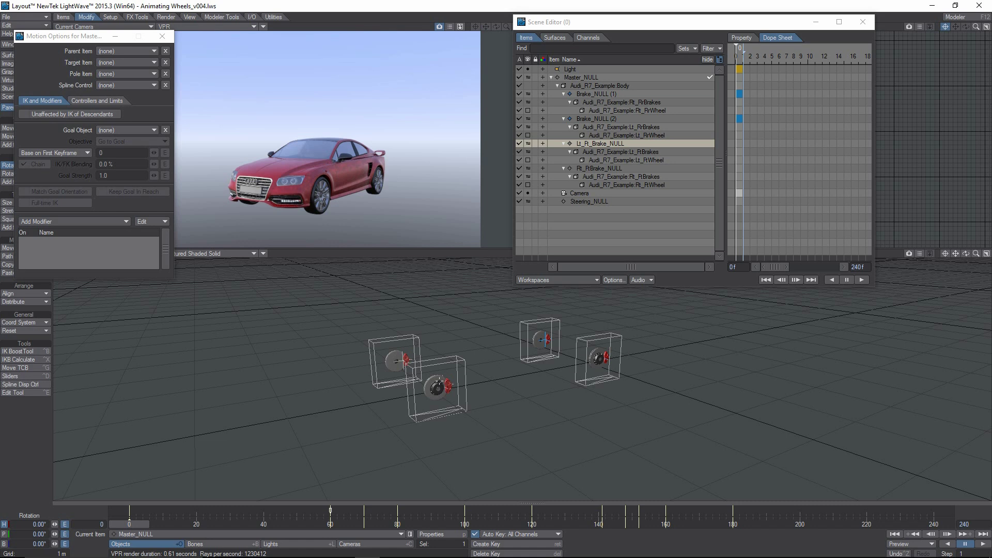
# Step: Examine the rotation controllers and limits of the left front brakes object
pyautogui.click(439, 382)
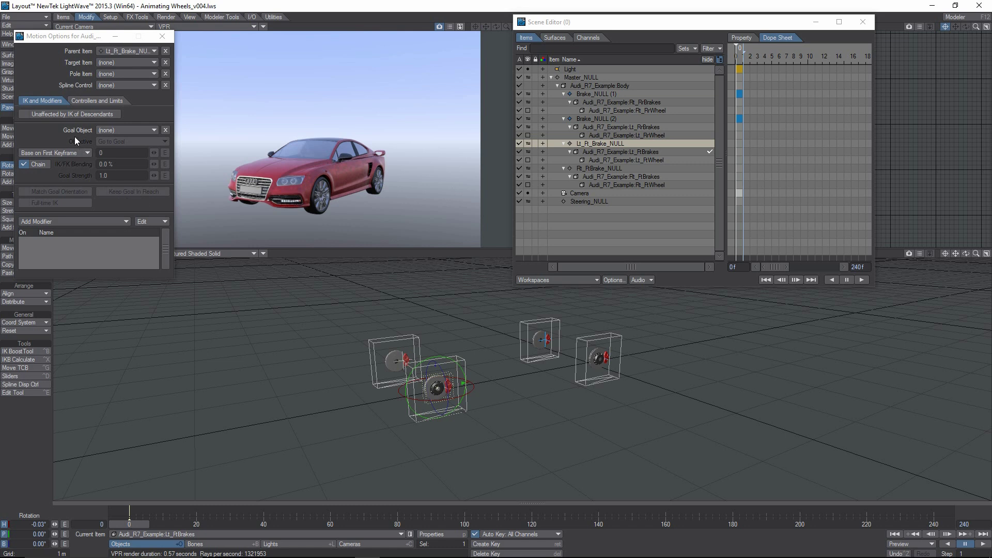
pyautogui.click(83, 98)
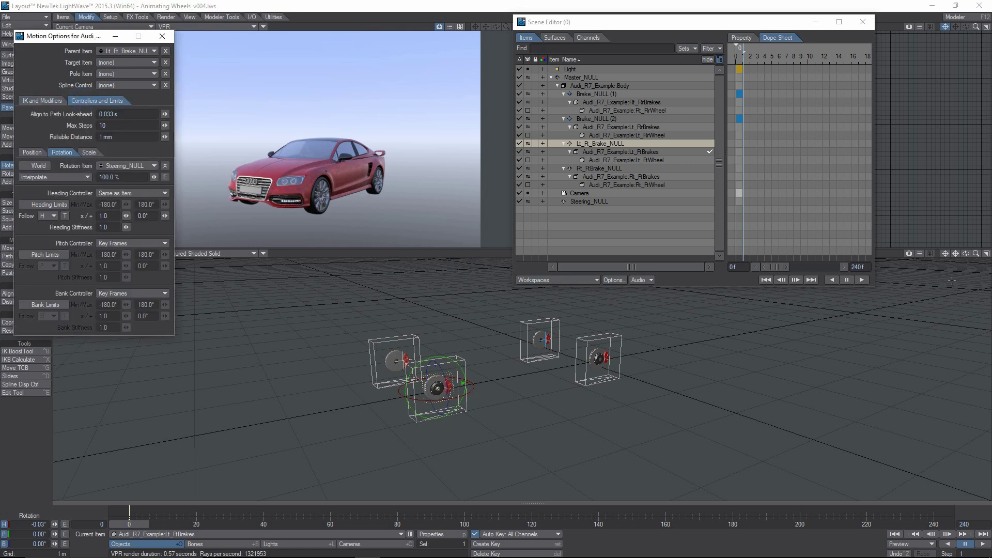
pyautogui.moveTo(955, 253); pyautogui.dragTo(961, 343)
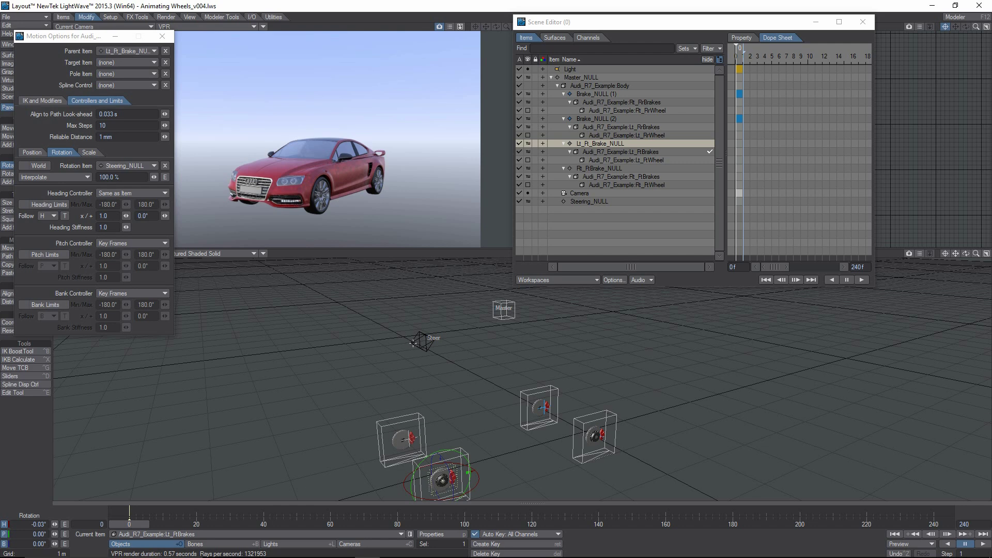
# Step: Review Steering_NULL's rotation limits, test-rotate it against them, and undo the rotation
pyautogui.click(423, 341)
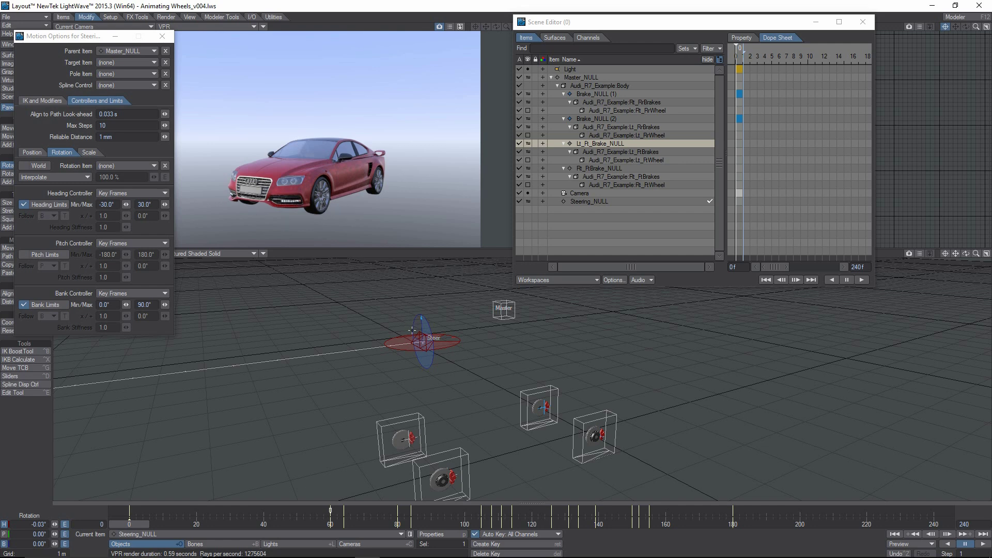
pyautogui.moveTo(407, 335)
pyautogui.mouseDown()
pyautogui.moveTo(444, 335)
pyautogui.moveTo(377, 335)
pyautogui.moveTo(431, 335)
pyautogui.moveTo(407, 335)
pyautogui.mouseUp()
pyautogui.hotkey('ctrl', 'z')
# Step: Compare the rotation controllers of the right front brakes, Lt_Ft_Brake_NULL and Rt_FtBrake_NULL
pyautogui.click(400, 439)
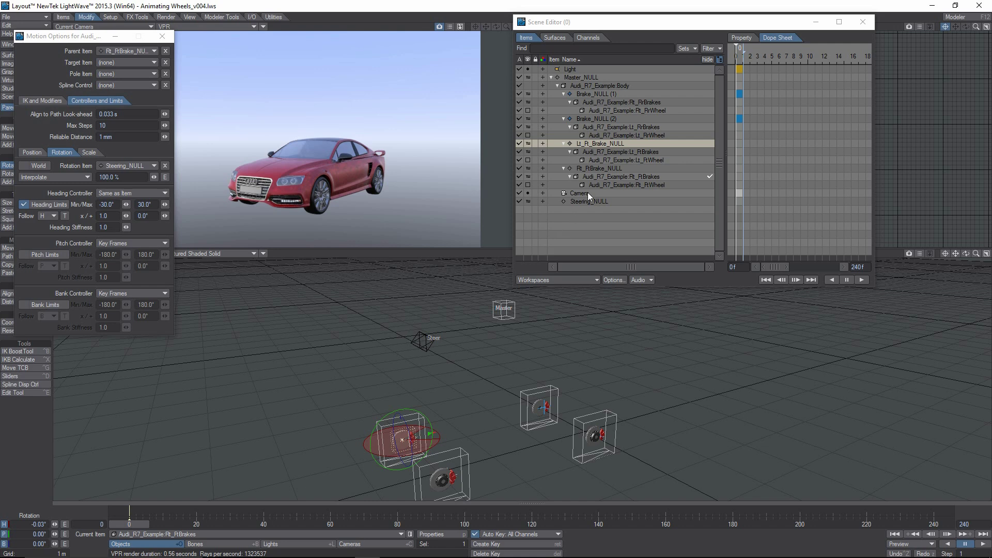
pyautogui.click(595, 145)
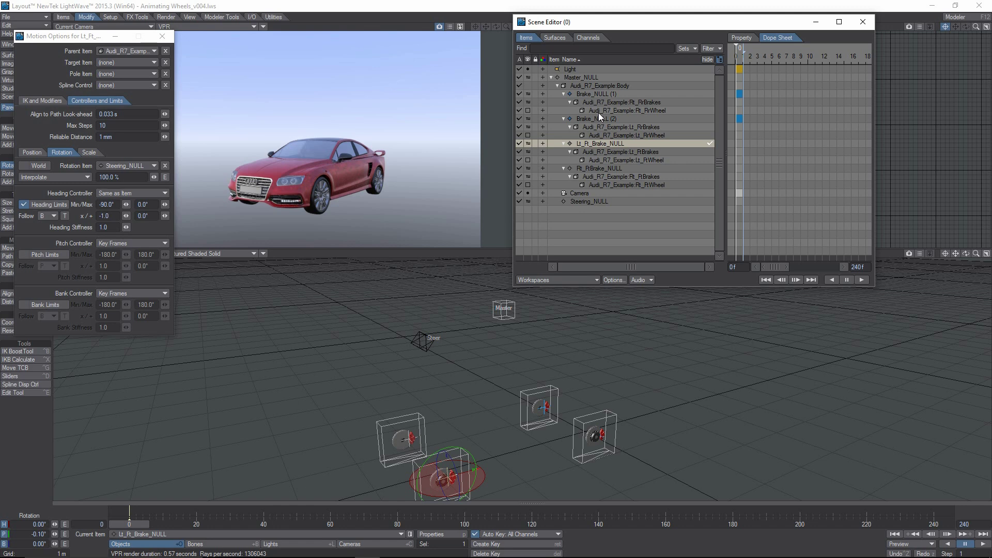
pyautogui.click(593, 168)
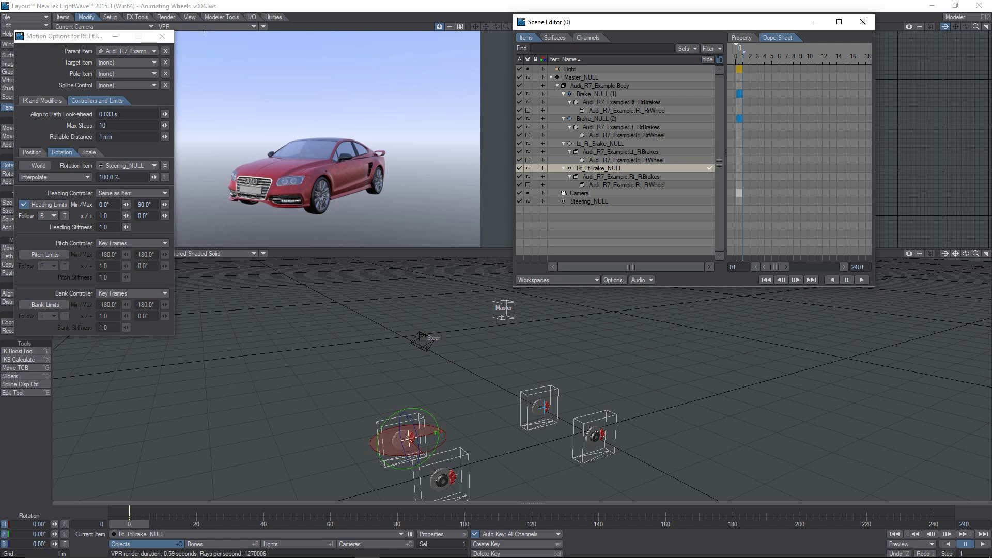
# Step: Minimize the Motion Options window and shift the Scene Editor clear of the camera view
pyautogui.click(114, 34)
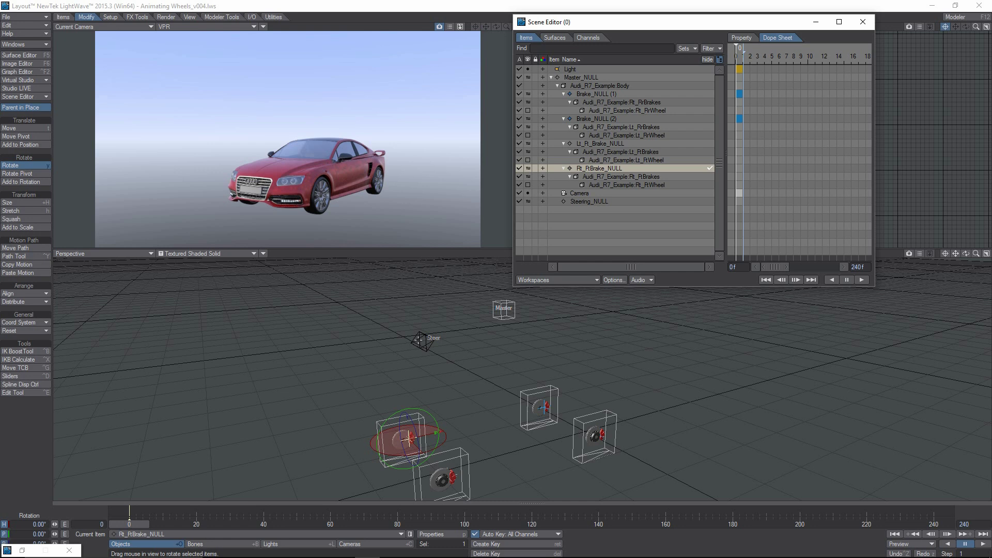
pyautogui.moveTo(610, 26); pyautogui.dragTo(648, 31)
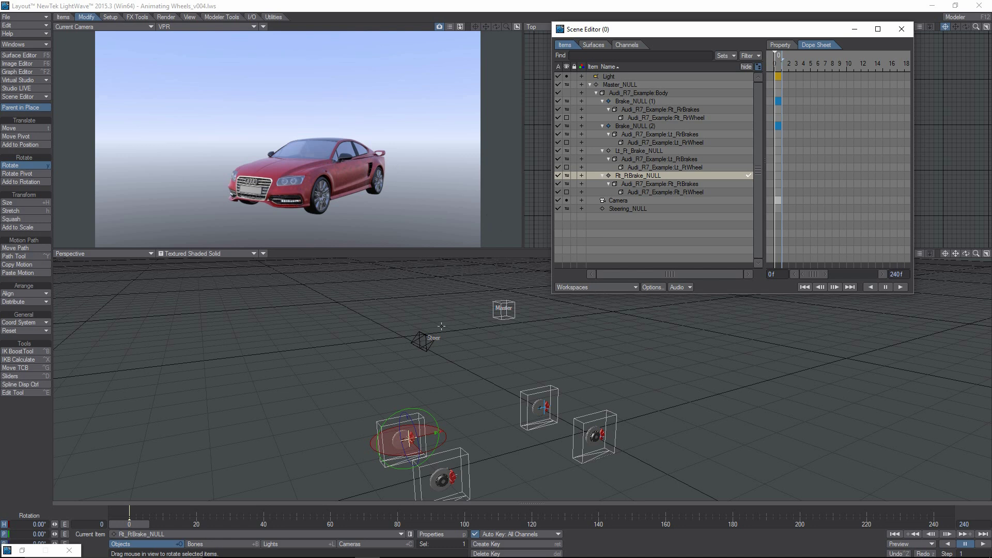
# Step: Step the animation forward to frame 6 and back to frame 0 to check the rig's movement
pyautogui.click(133, 522)
pyautogui.press('Right')
pyautogui.press('Right')
pyautogui.press('Right')
pyautogui.press('Right')
pyautogui.press('Right')
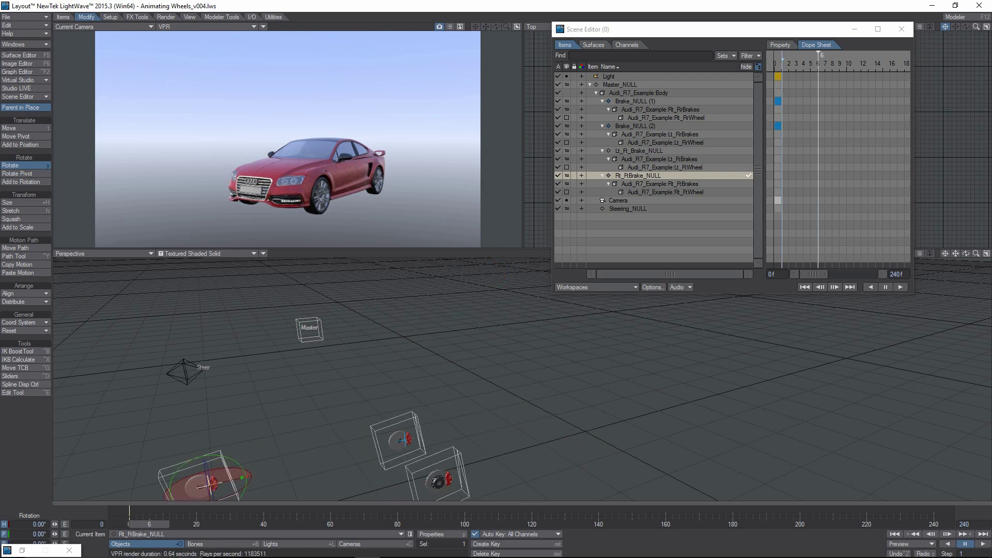
pyautogui.press('Left')
pyautogui.press('Left')
pyautogui.press('Left')
pyautogui.press('Left')
pyautogui.press('Left')
pyautogui.press('Left')
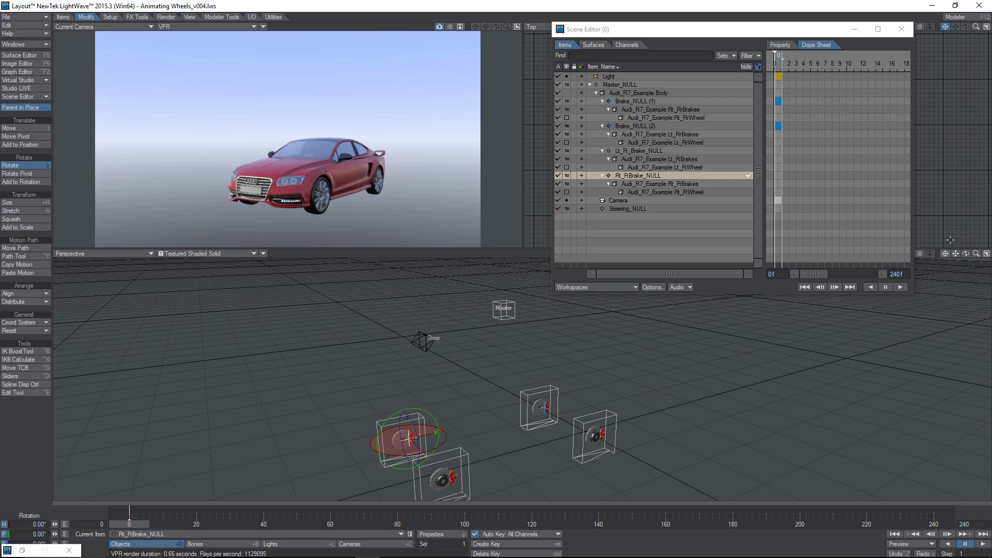
# Step: Minimize the Scene Editor and reframe the perspective view to show the whole rig, camera and light
pyautogui.click(855, 29)
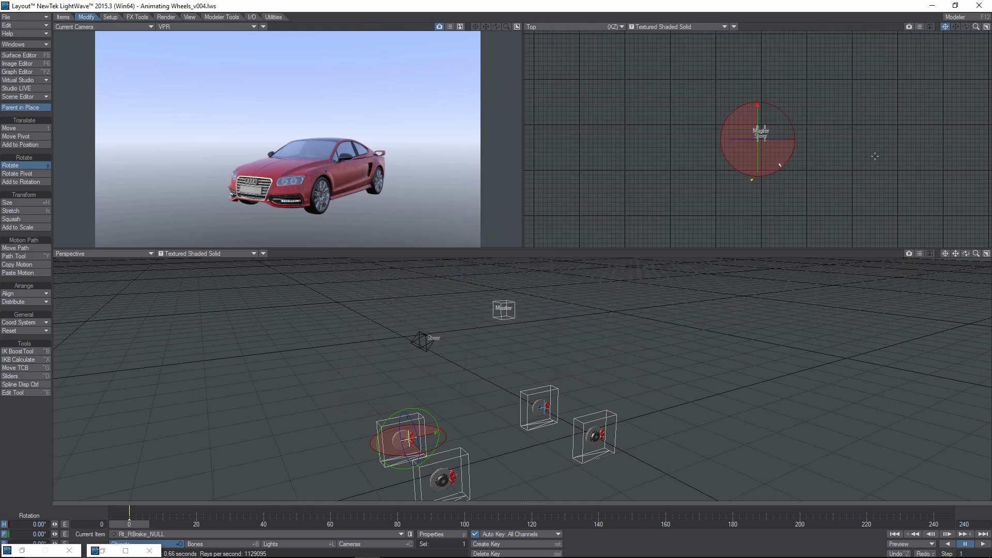
pyautogui.moveTo(955, 253)
pyautogui.mouseDown()
pyautogui.moveTo(956, 230)
pyautogui.moveTo(957, 257)
pyautogui.moveTo(966, 256)
pyautogui.moveTo(920, 255)
pyautogui.moveTo(810, 289)
pyautogui.mouseUp()
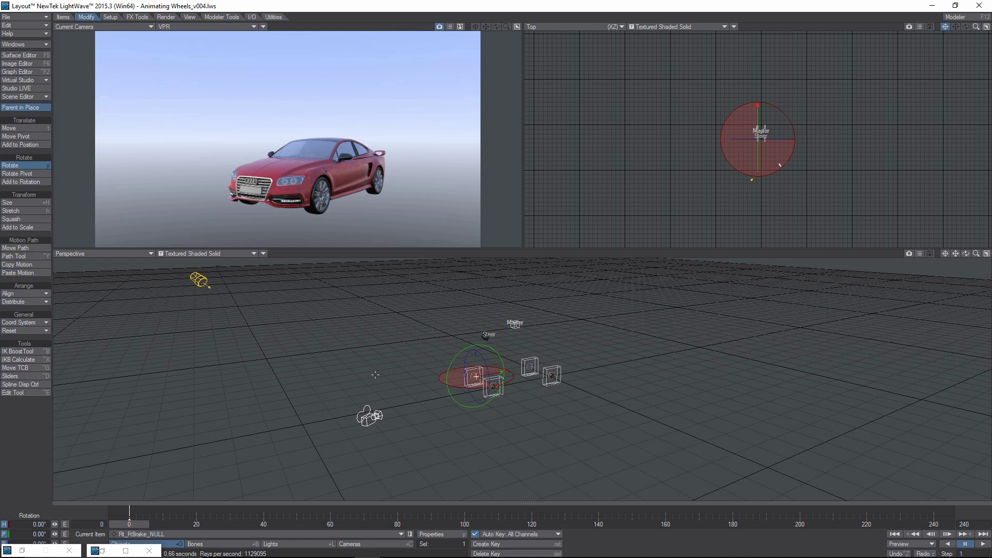
# Step: Select the camera, scrub the animation to frame 148 and center the perspective view on the current item
pyautogui.hotkey('shift', 'c')
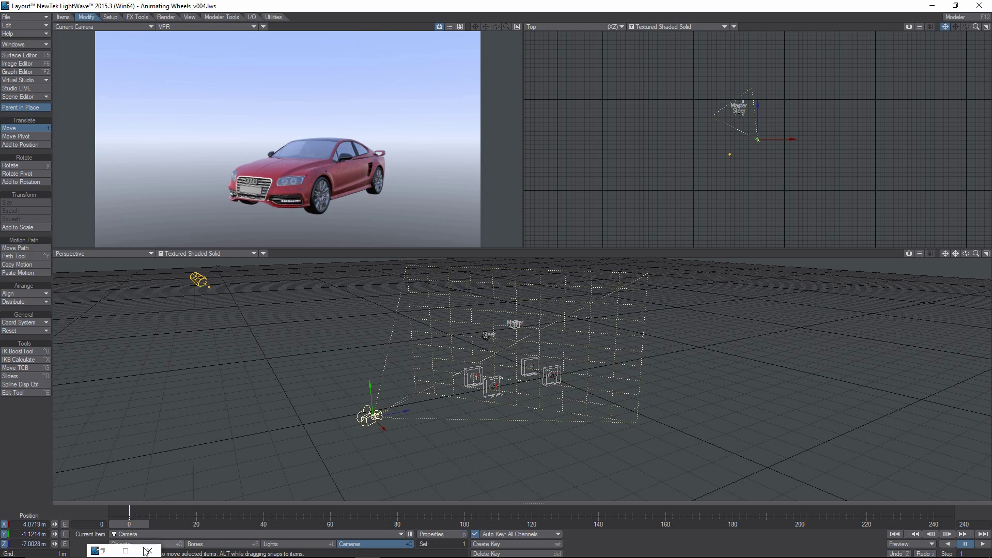
pyautogui.moveTo(122, 525); pyautogui.dragTo(625, 524)
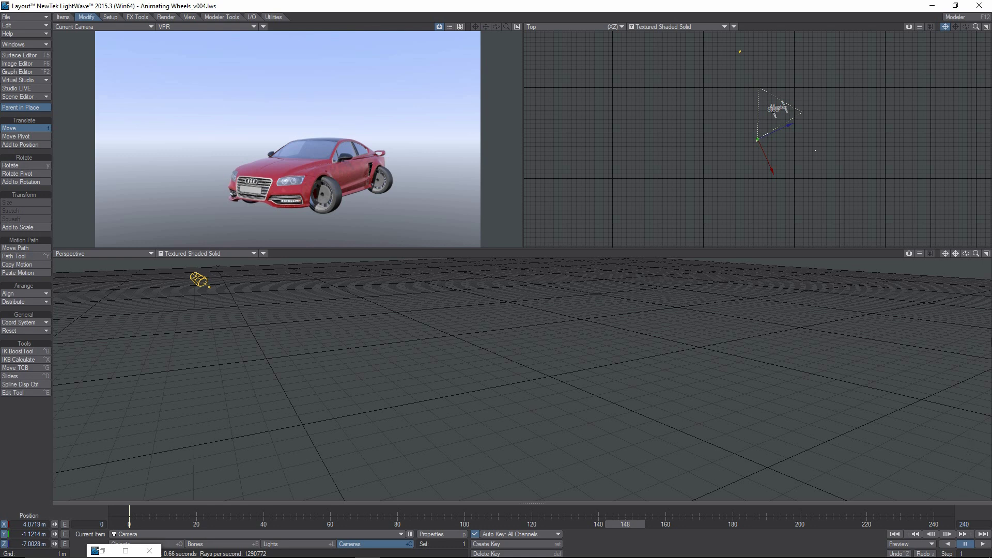
pyautogui.click(945, 254)
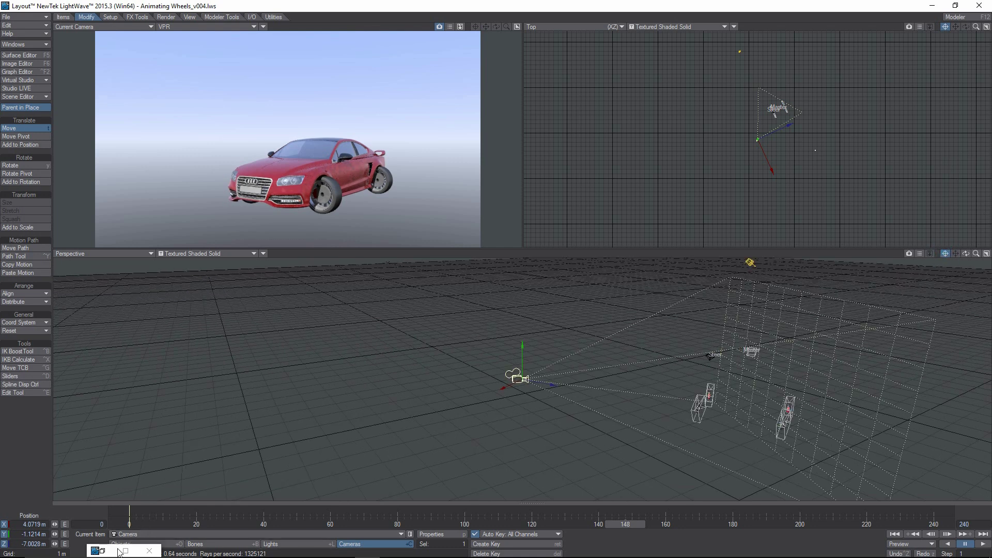
# Step: Close the leftover minimized window and select Master_NULL to examine its whole motion path in the perspective view
pyautogui.click(150, 551)
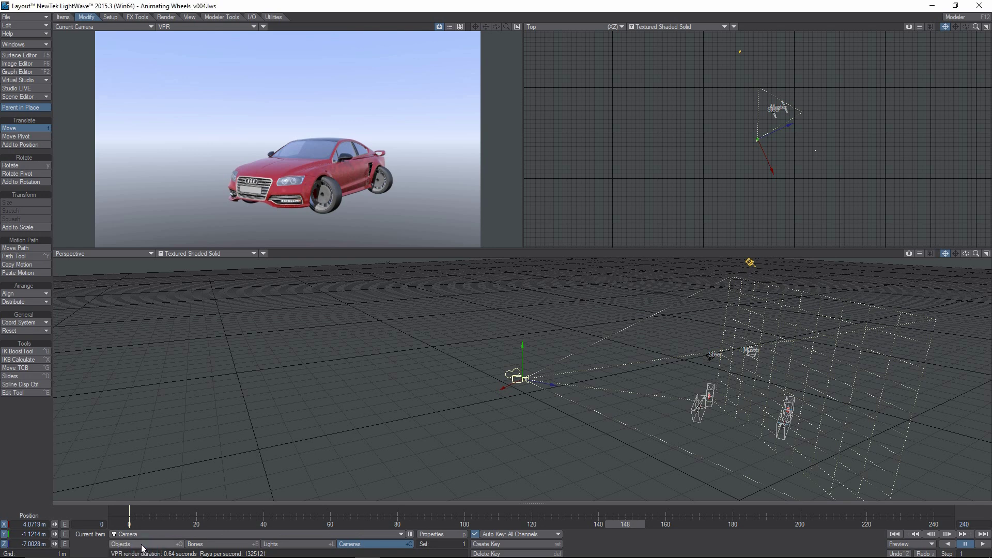
pyautogui.click(143, 545)
pyautogui.press('y')
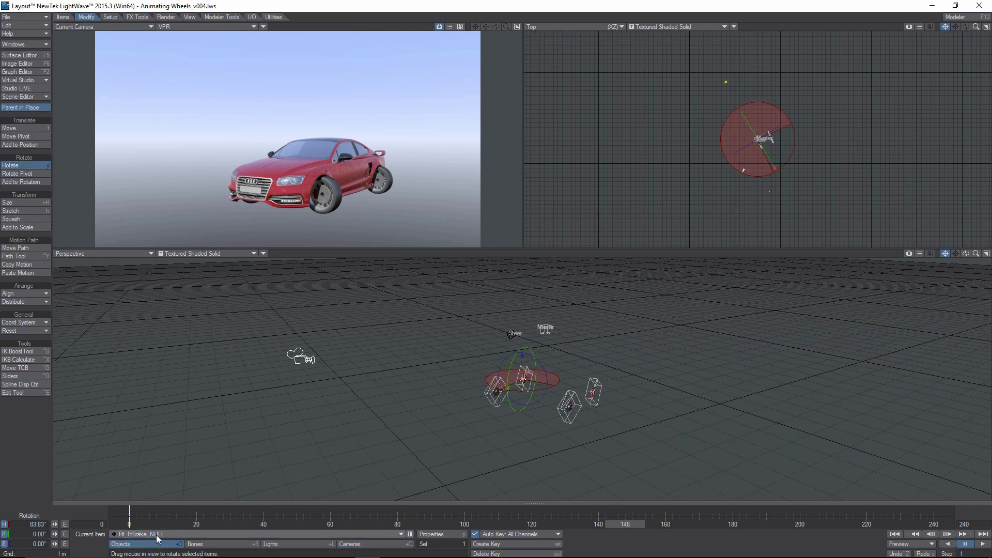
pyautogui.click(157, 535)
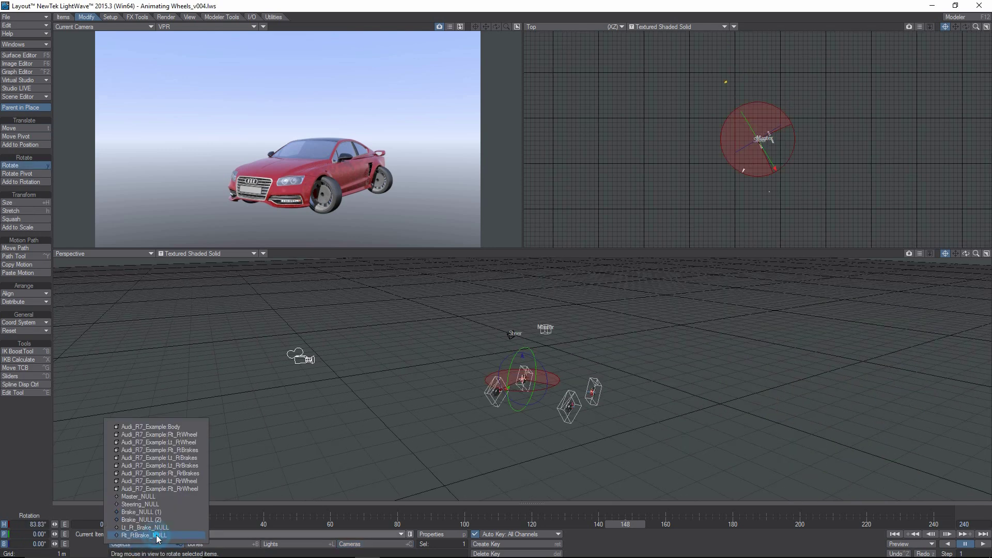
pyautogui.click(154, 497)
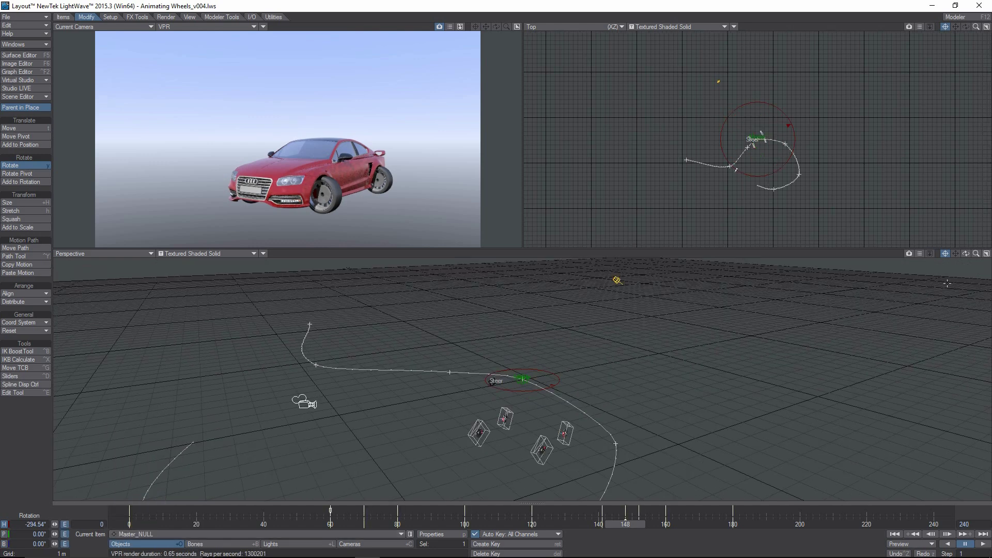
pyautogui.moveTo(977, 254)
pyautogui.mouseDown()
pyautogui.moveTo(496, 273)
pyautogui.moveTo(976, 255)
pyautogui.mouseUp()
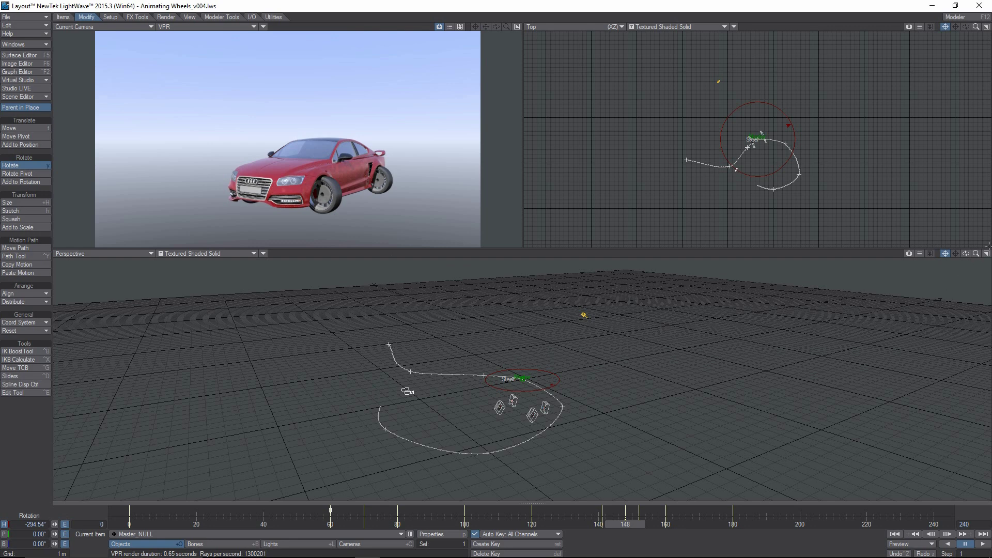
pyautogui.moveTo(977, 253)
pyautogui.mouseDown()
pyautogui.moveTo(991, 253)
pyautogui.moveTo(972, 254)
pyautogui.mouseUp()
# Step: Return to frame 0 and select Rt_FtBrake_NULL to inspect its brake disc and caliper up close from the side
pyautogui.moveTo(642, 527); pyautogui.dragTo(144, 526)
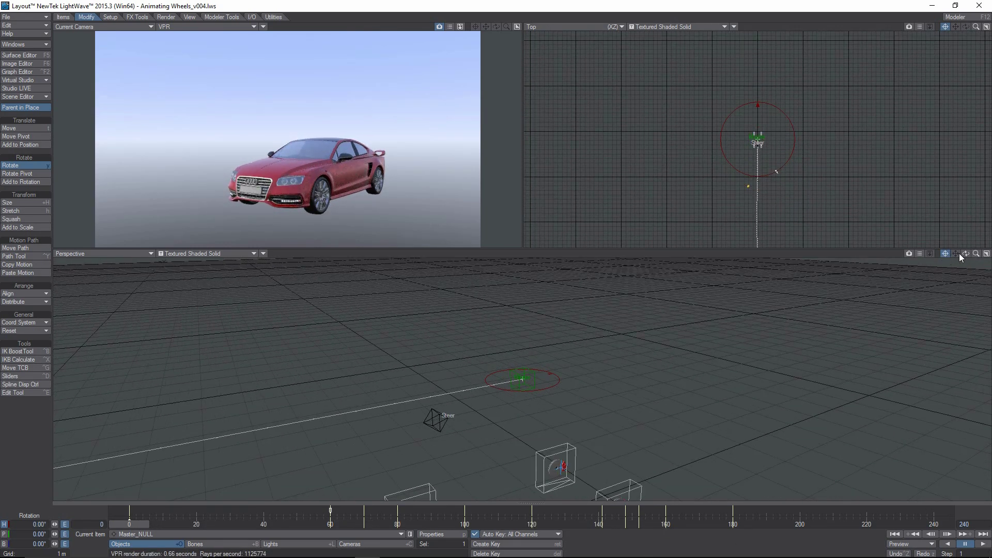
pyautogui.click(154, 531)
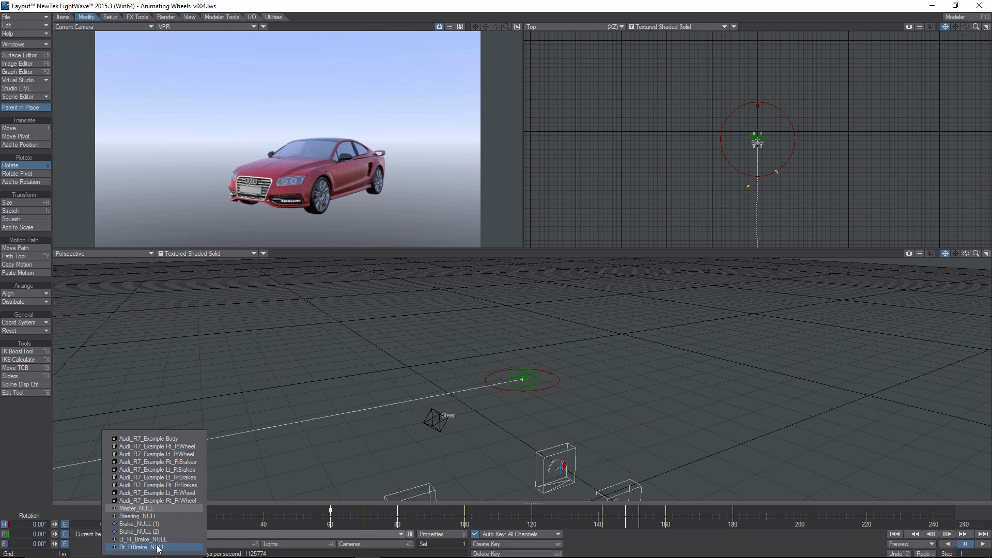
pyautogui.click(158, 547)
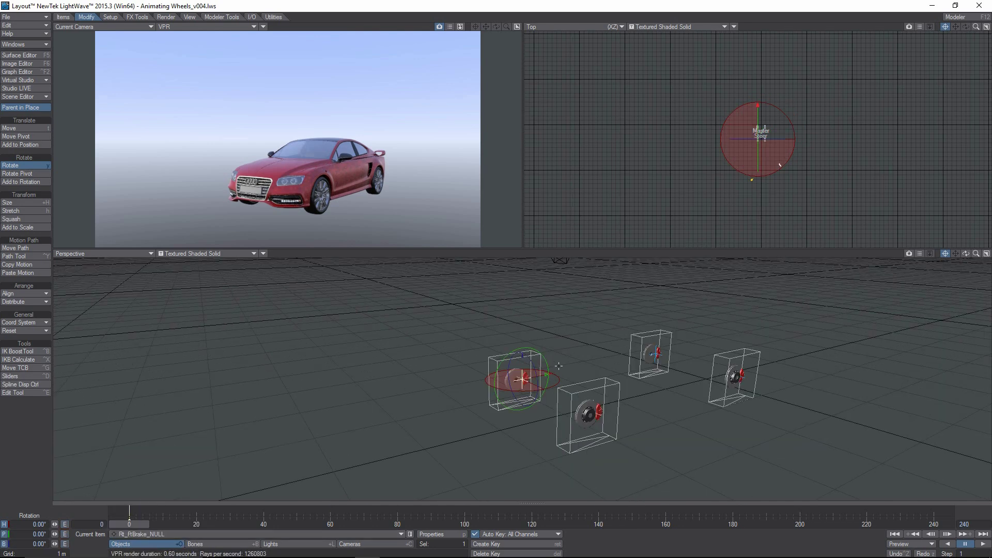
pyautogui.moveTo(976, 254); pyautogui.dragTo(990, 254)
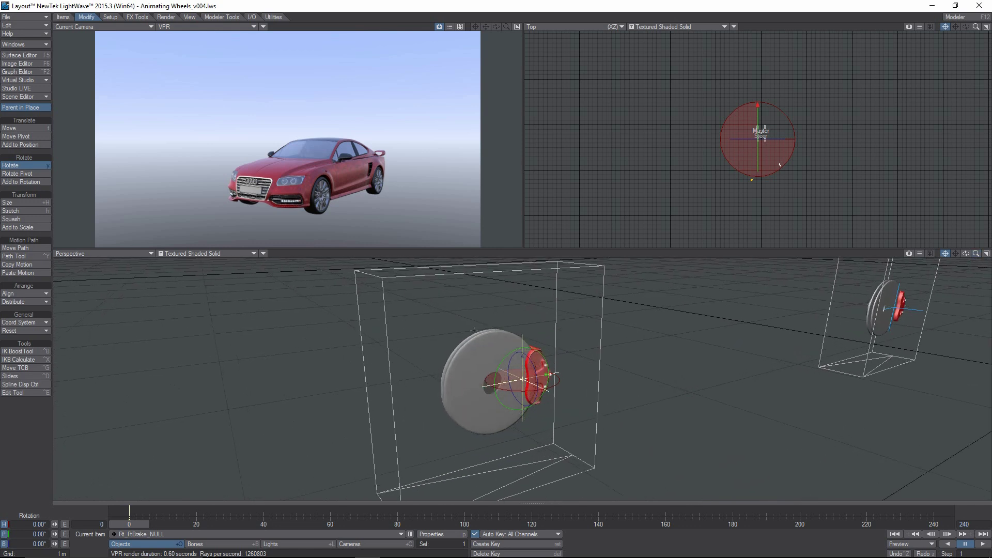
pyautogui.keyDown('alt'); pyautogui.moveTo(496, 275); pyautogui.dragTo(439, 274); pyautogui.keyUp('alt')
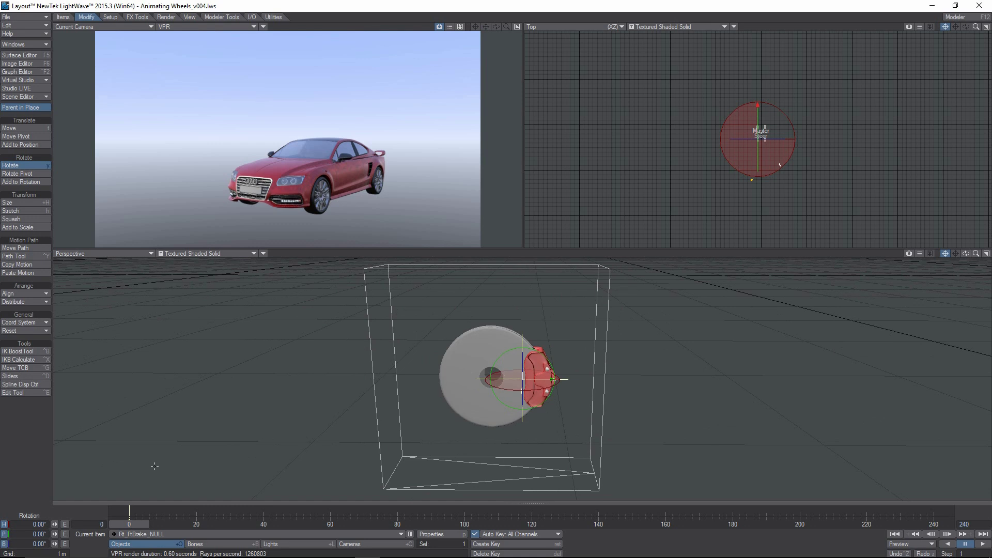
# Step: Scrub the animation to frame 208 and back to frame 0 to examine how the right front brake folds
pyautogui.moveTo(128, 525); pyautogui.dragTo(827, 525)
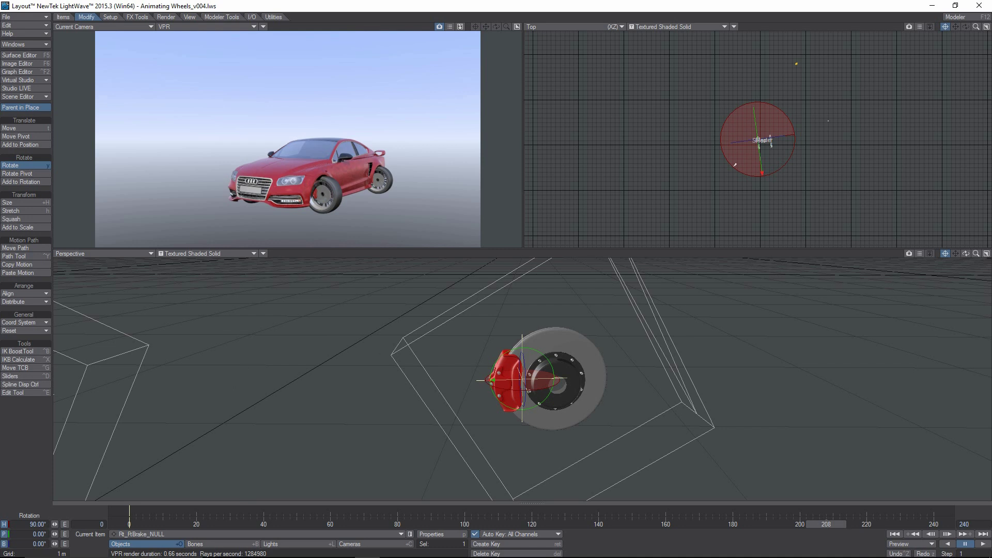
pyautogui.moveTo(847, 526); pyautogui.dragTo(129, 525)
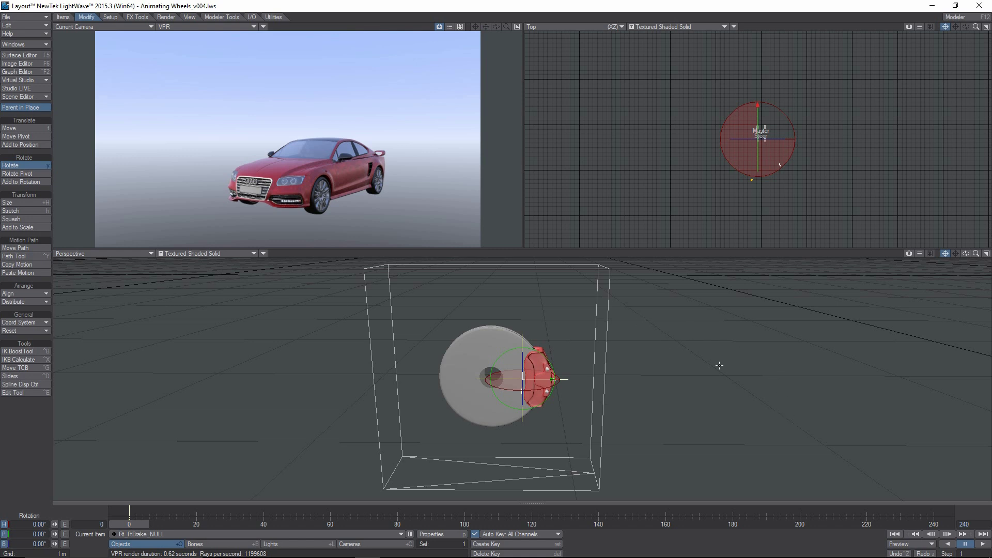
pyautogui.moveTo(455, 557)
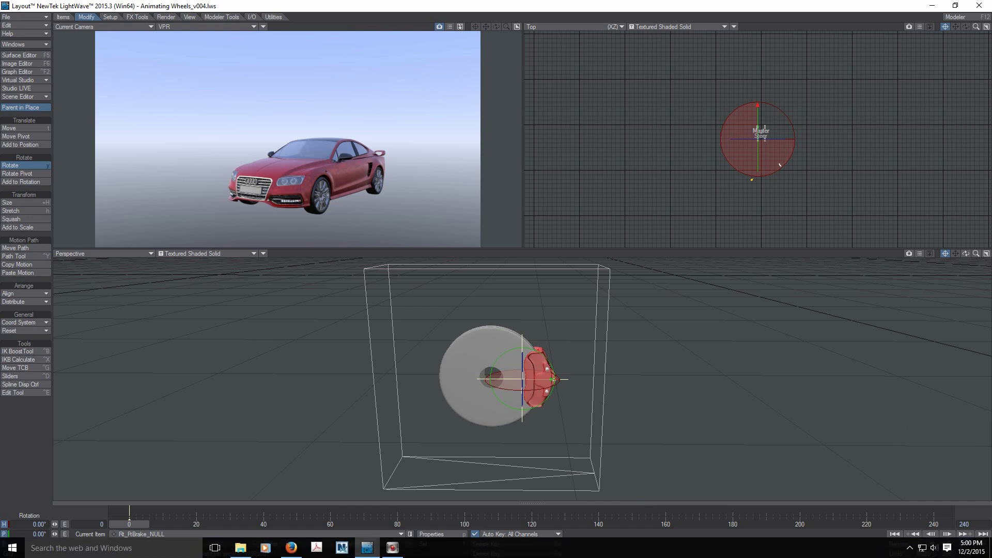